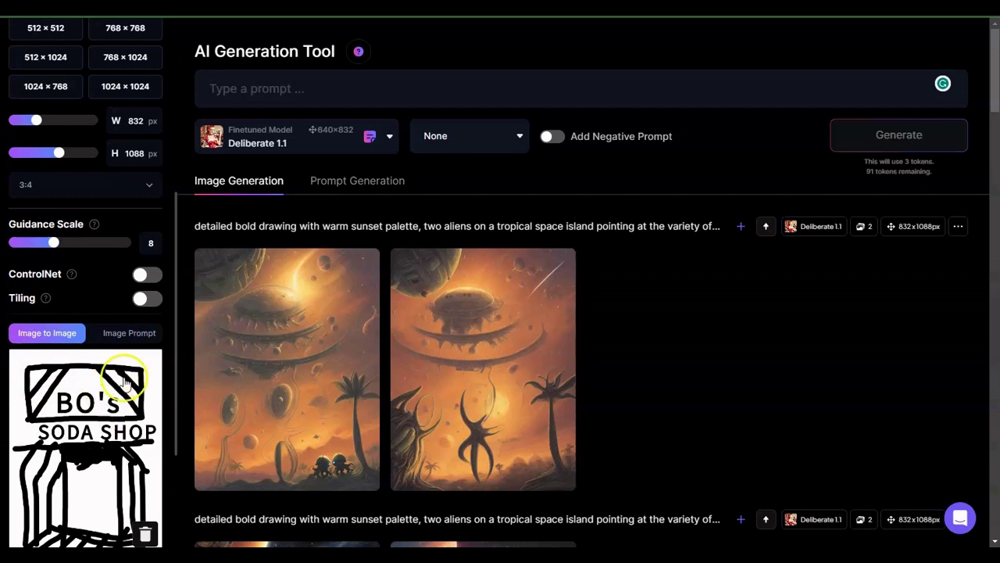
Enter the image prompt "as per image, ultra-detailed drawing, MC Escher style"
{"action": "left_click", "coordinate": [283, 91]}
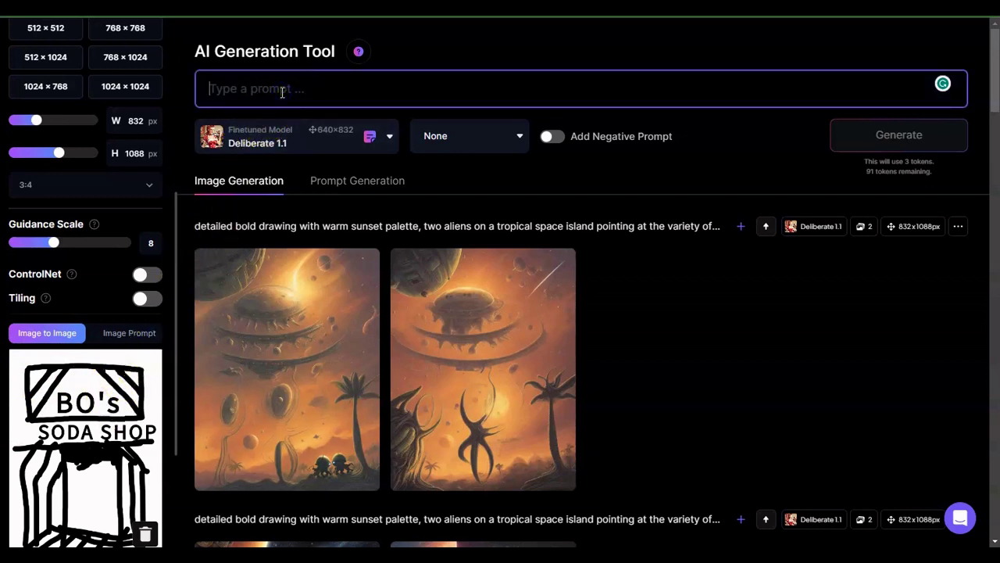
{"action": "type", "text": "as per"}
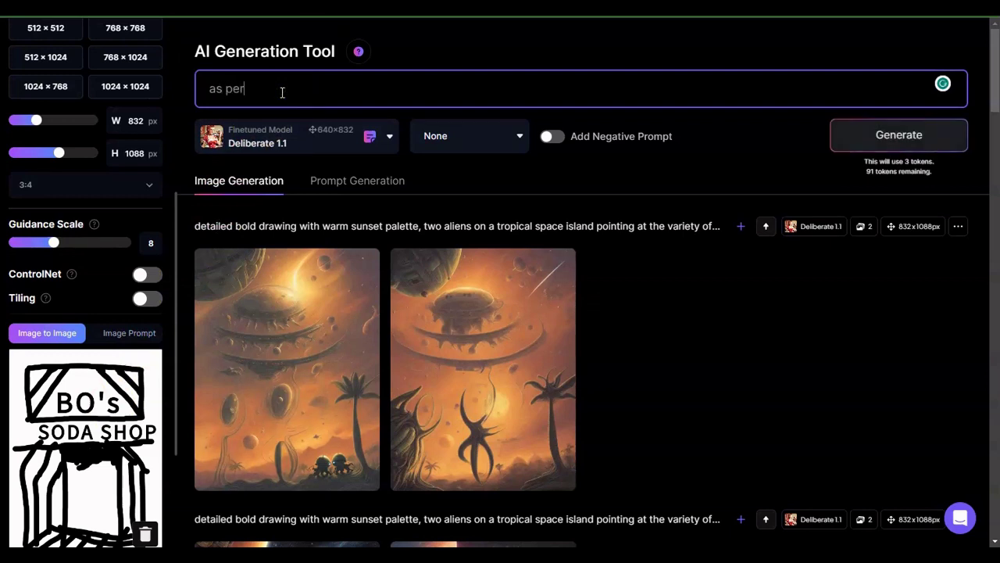
{"action": "type", "text": " image"}
{"action": "type", "text": "ultra-detailed "}
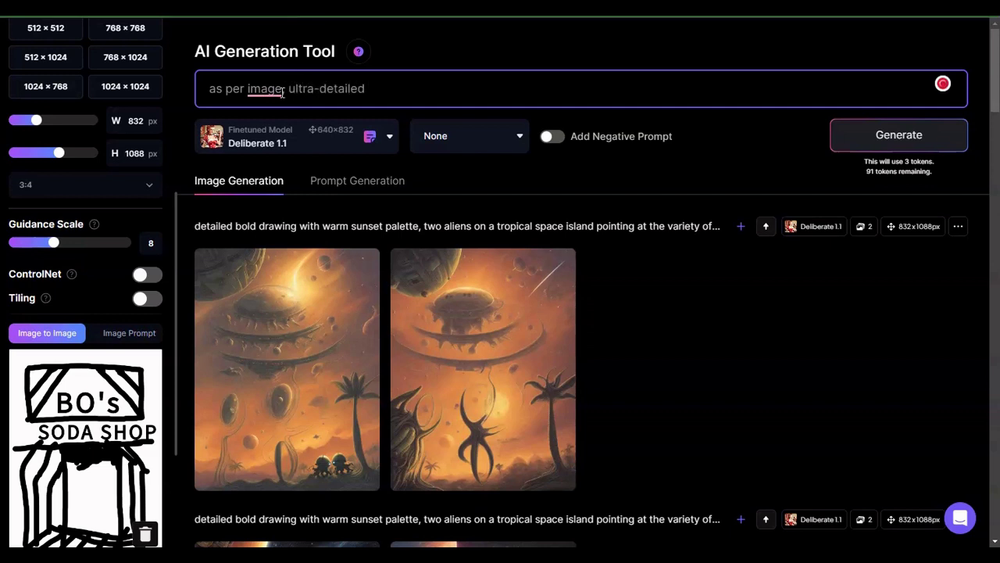
{"action": "type", "text": "drawing, MC e"}
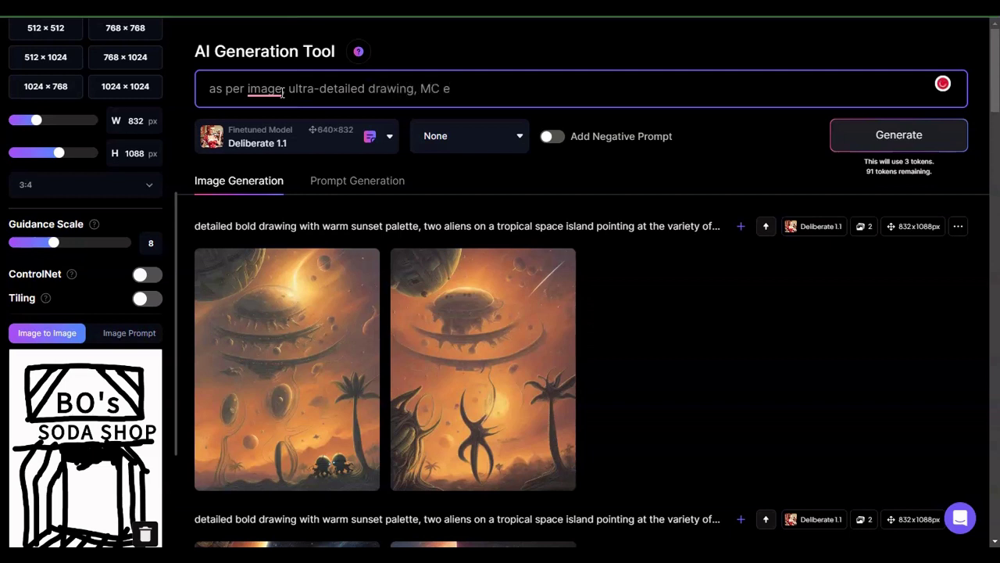
{"action": "type", "text": "sc"}
{"action": "key", "text": "BackSpace"}
{"action": "key", "text": "BackSpace"}
{"action": "key", "text": "BackSpace"}
{"action": "type", "text": "ES"}
{"action": "key", "text": "BackSpace"}
{"action": "type", "text": "scher style"}
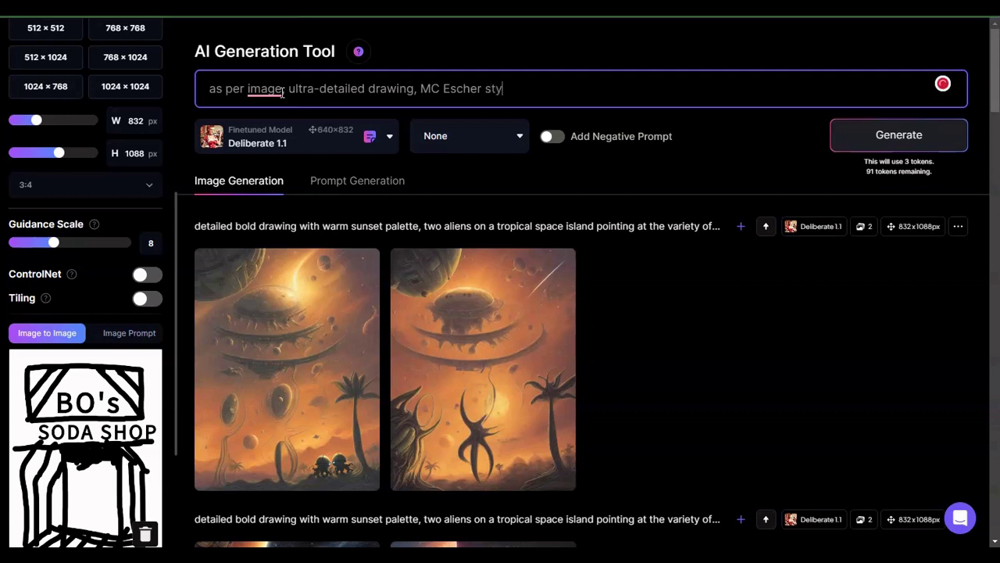
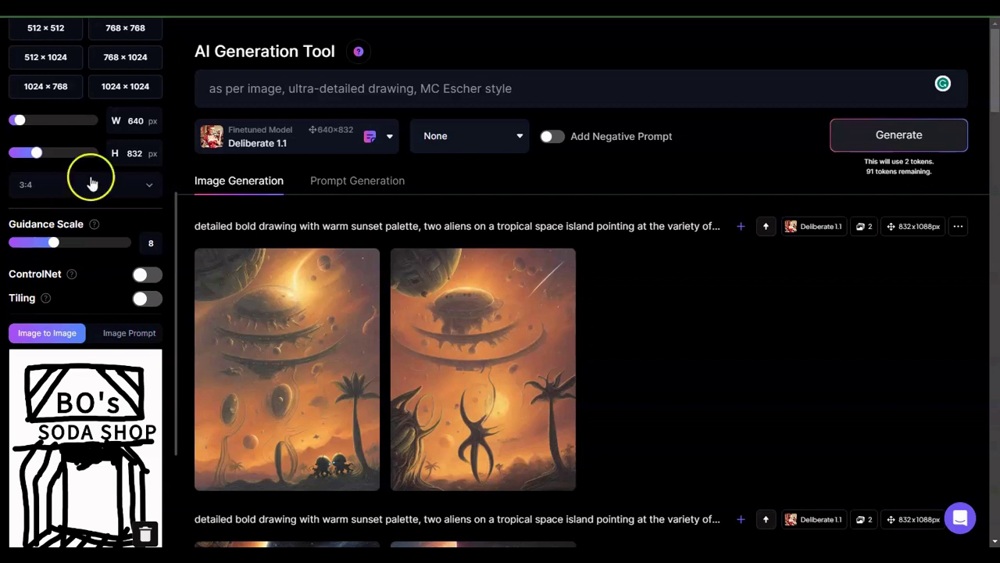
Enable ControlNet and generate images from the soda shop sketch
{"action": "left_click", "coordinate": [157, 273]}
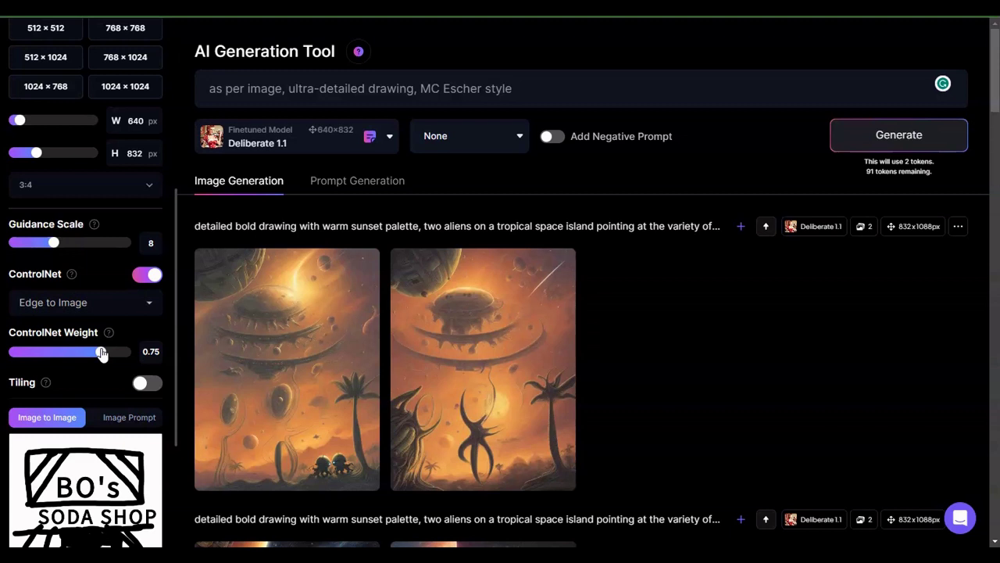
{"action": "left_click", "coordinate": [862, 149]}
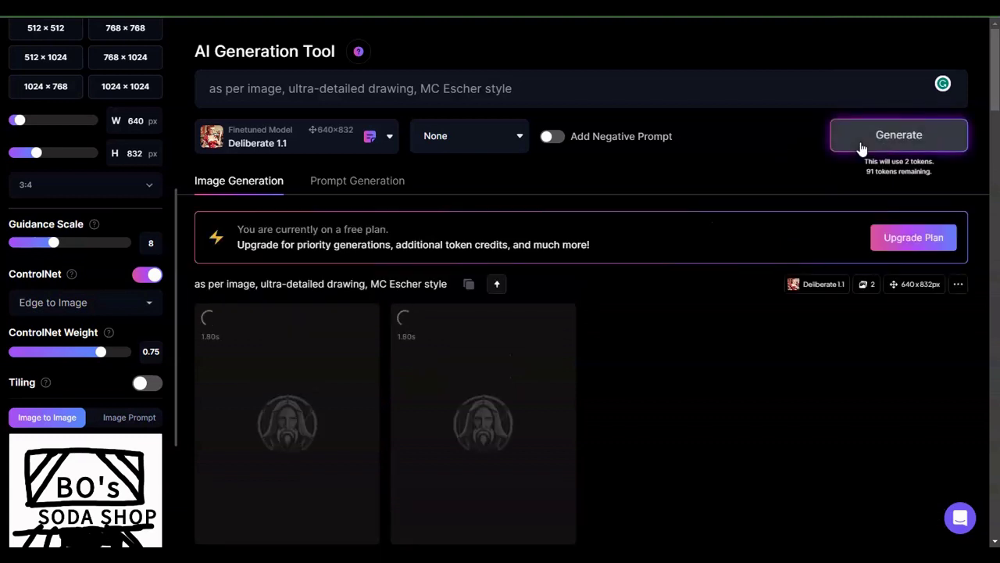
{"action": "scroll", "coordinate": [998, 49], "scroll_direction": "down", "scroll_amount": 1}
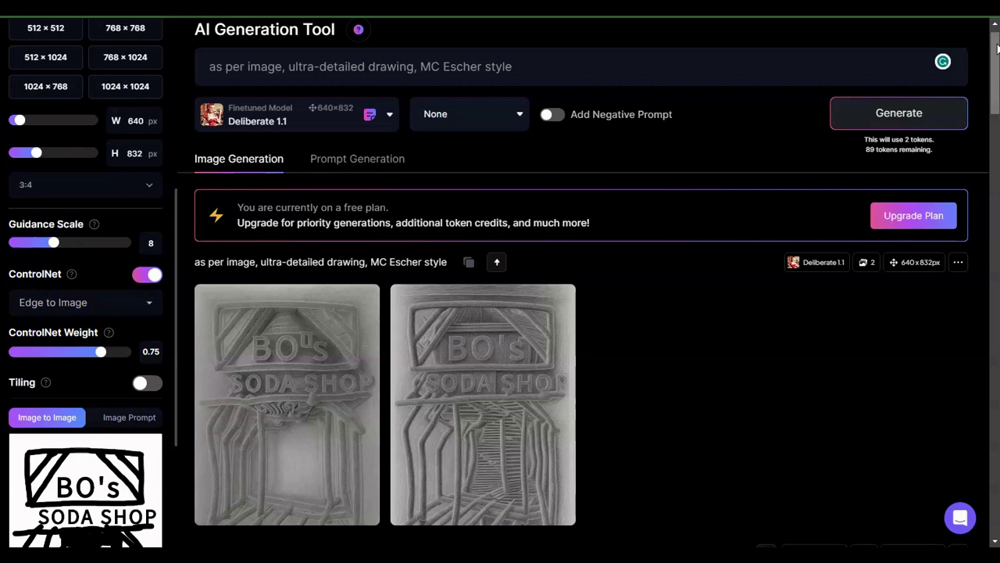
{"action": "mouse_move", "coordinate": [554, 339]}
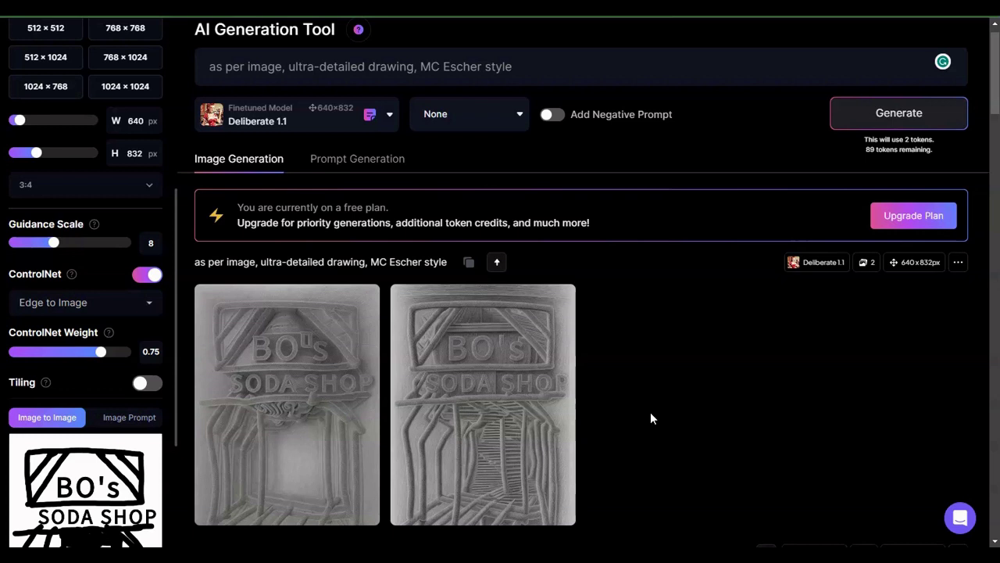
Generate a new set of images with the RPG 4.0 model at 640 × 832 px
{"action": "left_click", "coordinate": [373, 127]}
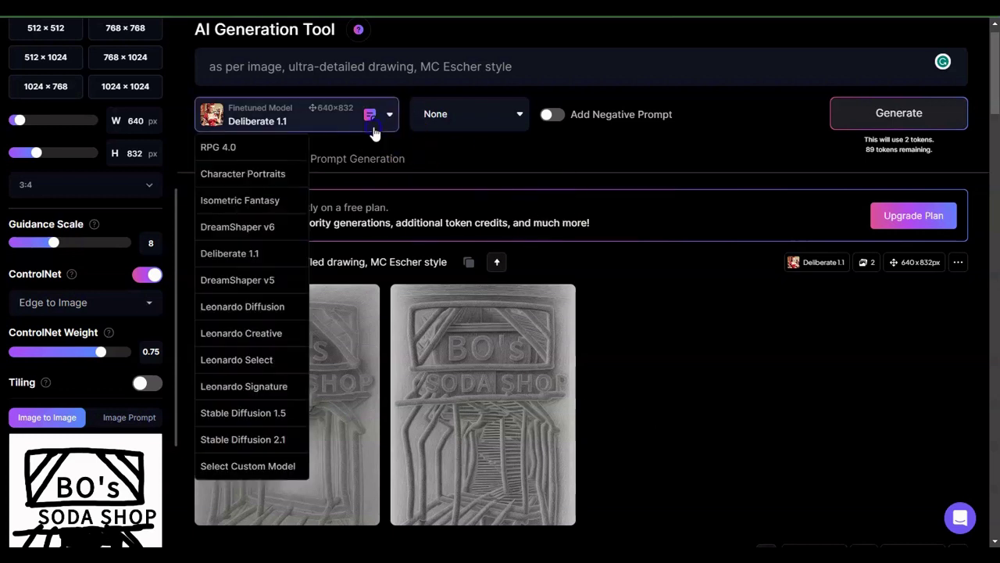
{"action": "left_click", "coordinate": [249, 154]}
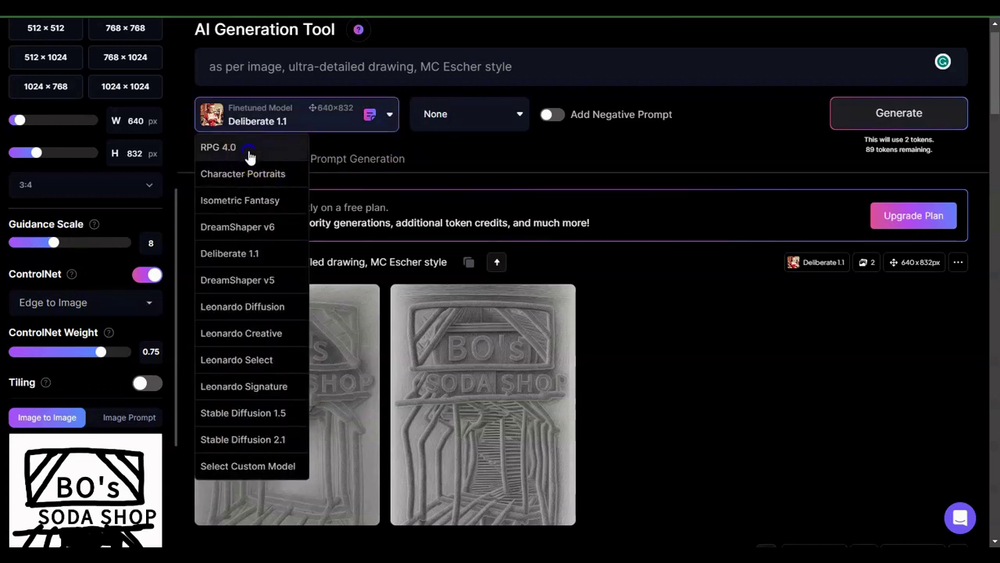
{"action": "mouse_move", "coordinate": [424, 404]}
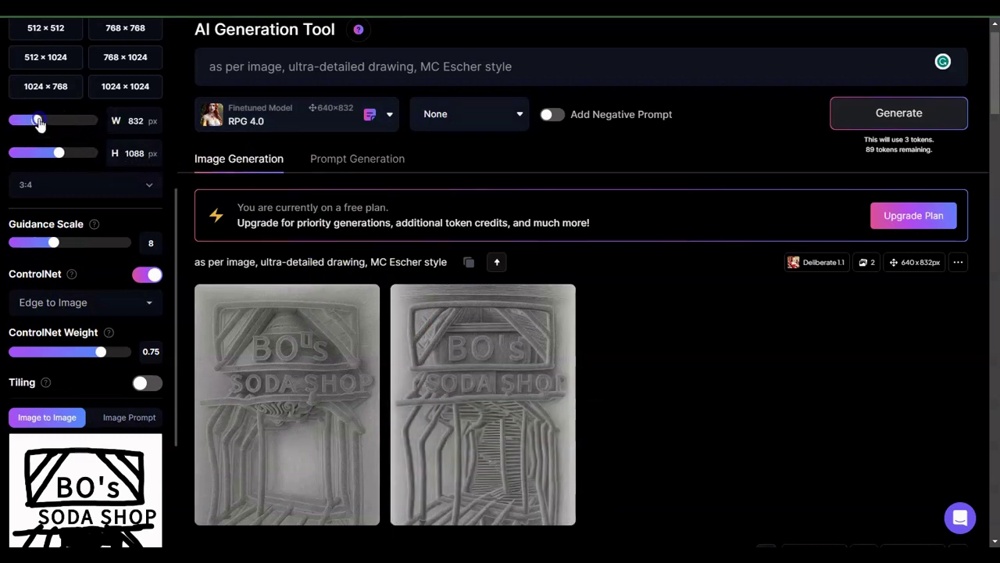
{"action": "left_click_drag", "start_coordinate": [38, 122], "coordinate": [19, 123]}
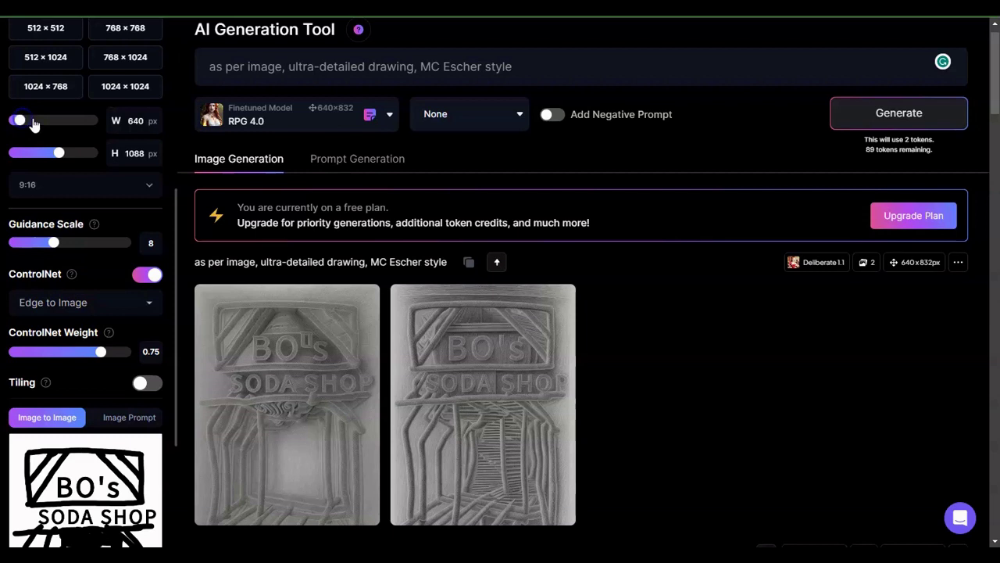
{"action": "left_click_drag", "start_coordinate": [59, 153], "coordinate": [38, 157]}
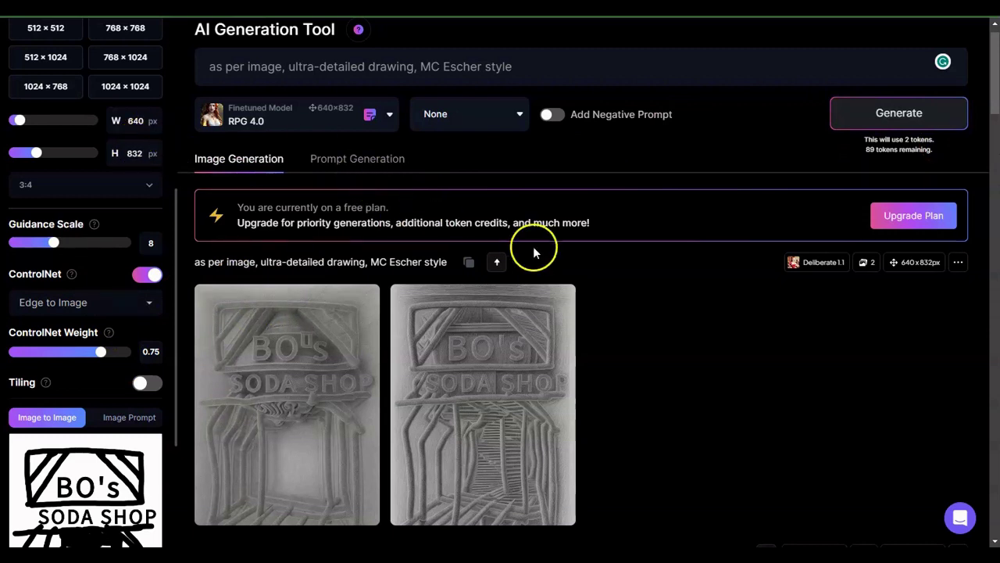
{"action": "left_click", "coordinate": [943, 113]}
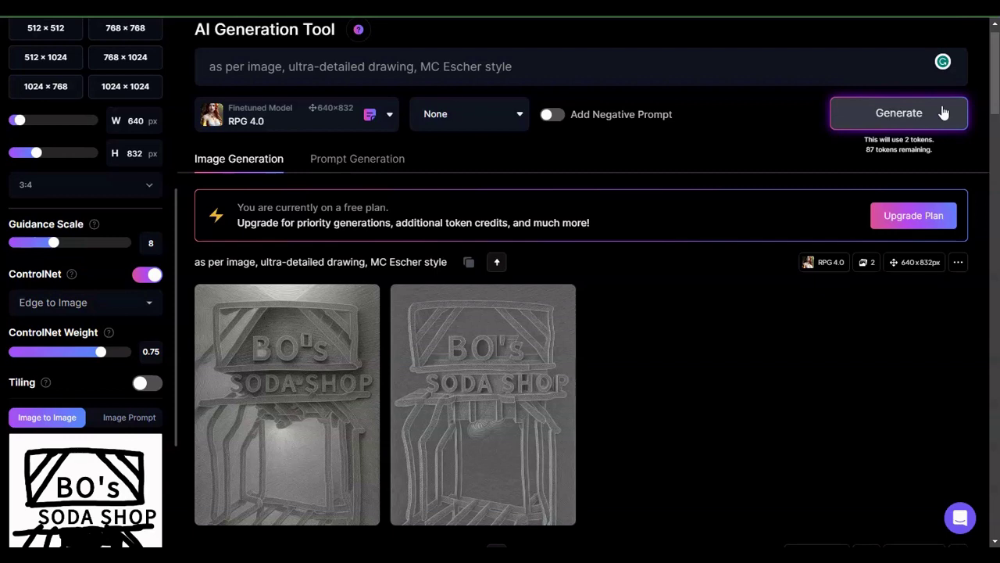
{"action": "mouse_move", "coordinate": [458, 397]}
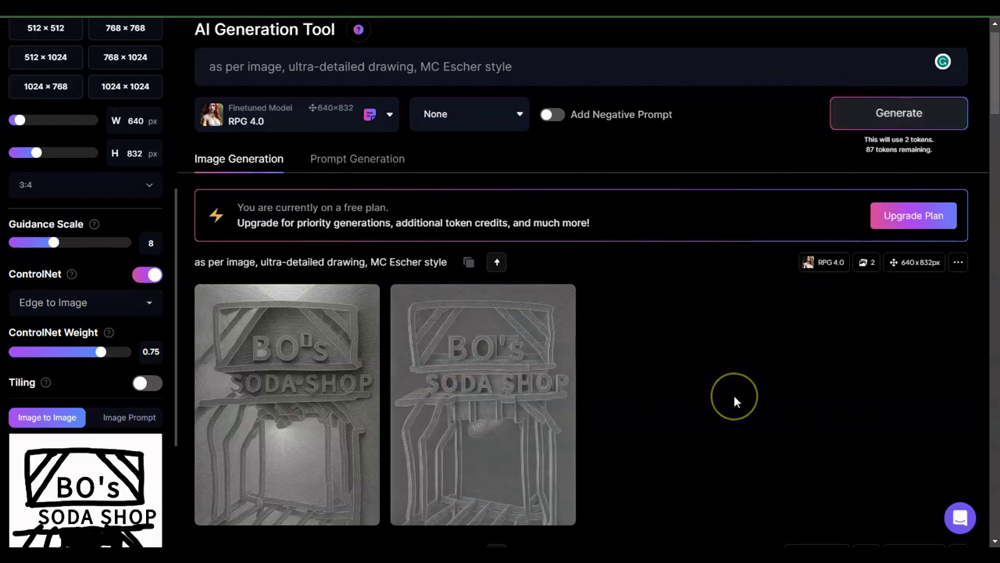
Switch ControlNet to Pose to Image and generate another set of images
{"action": "left_click", "coordinate": [146, 303]}
{"action": "left_click", "coordinate": [133, 322]}
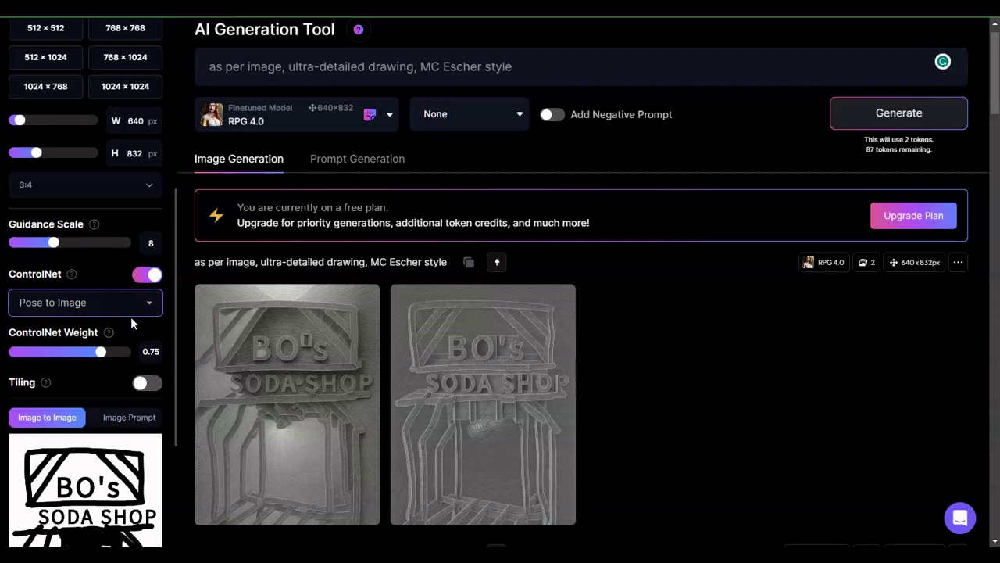
{"action": "mouse_move", "coordinate": [574, 383]}
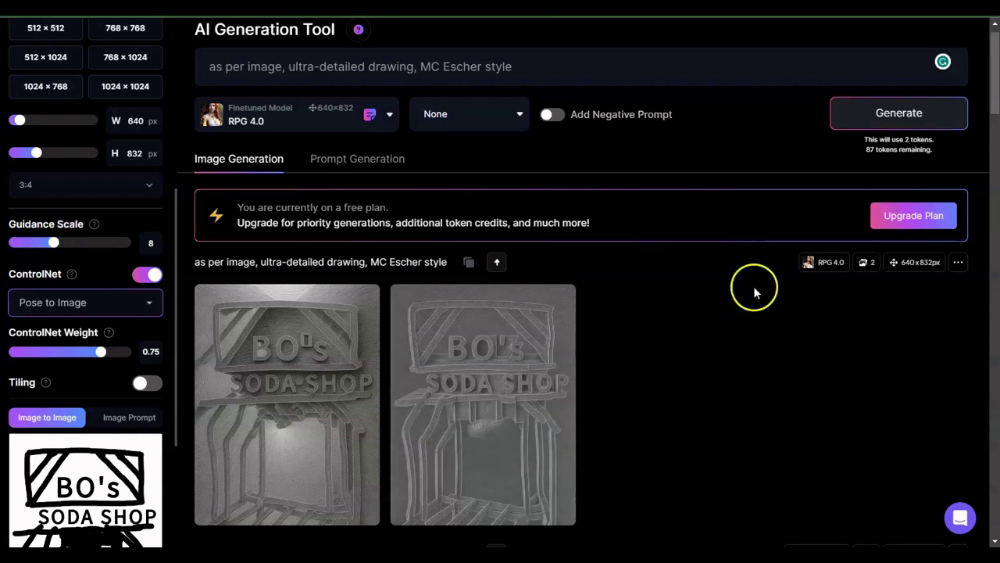
{"action": "left_click", "coordinate": [865, 113]}
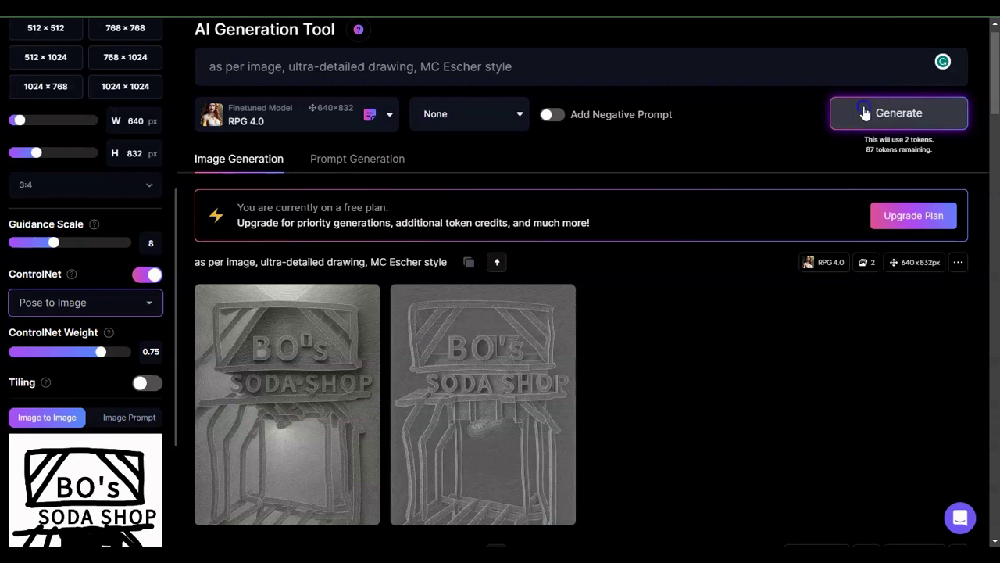
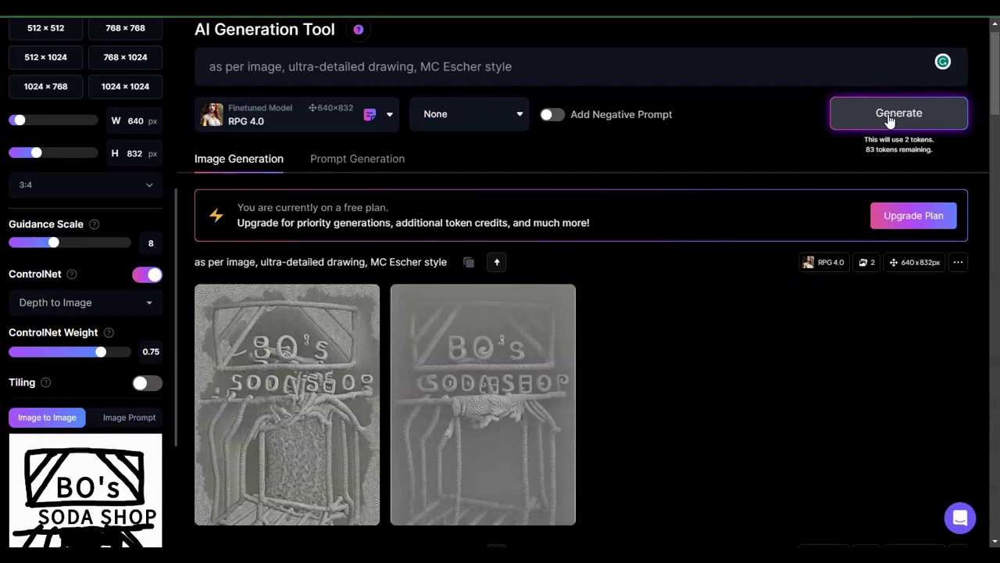
Generate one more set of images with the current Depth to Image ControlNet and compare it with the earlier generations
{"action": "left_click", "coordinate": [889, 116]}
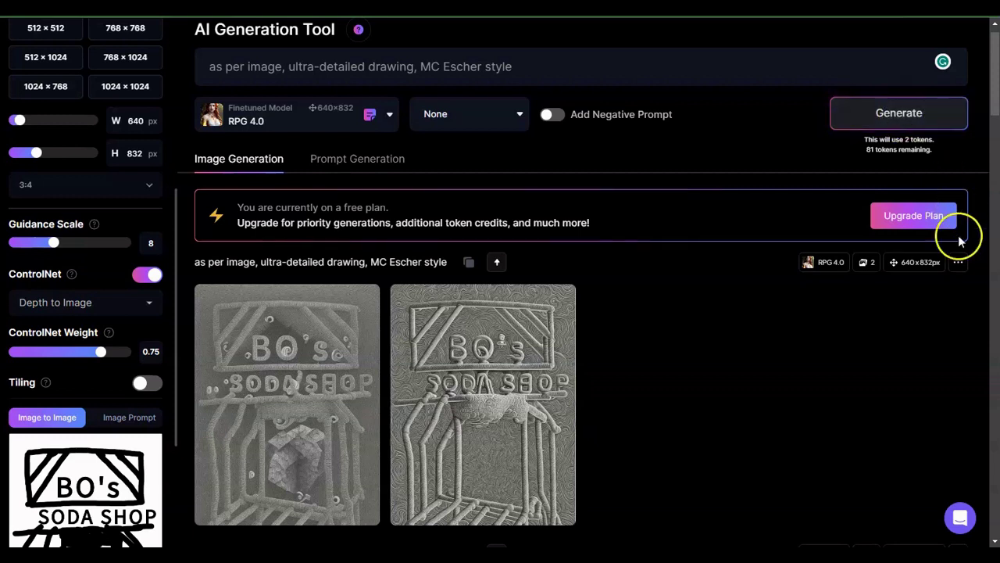
{"action": "scroll", "coordinate": [994, 90], "scroll_direction": "down", "scroll_amount": 5}
{"action": "scroll", "coordinate": [578, 281], "scroll_direction": "down", "scroll_amount": 4}
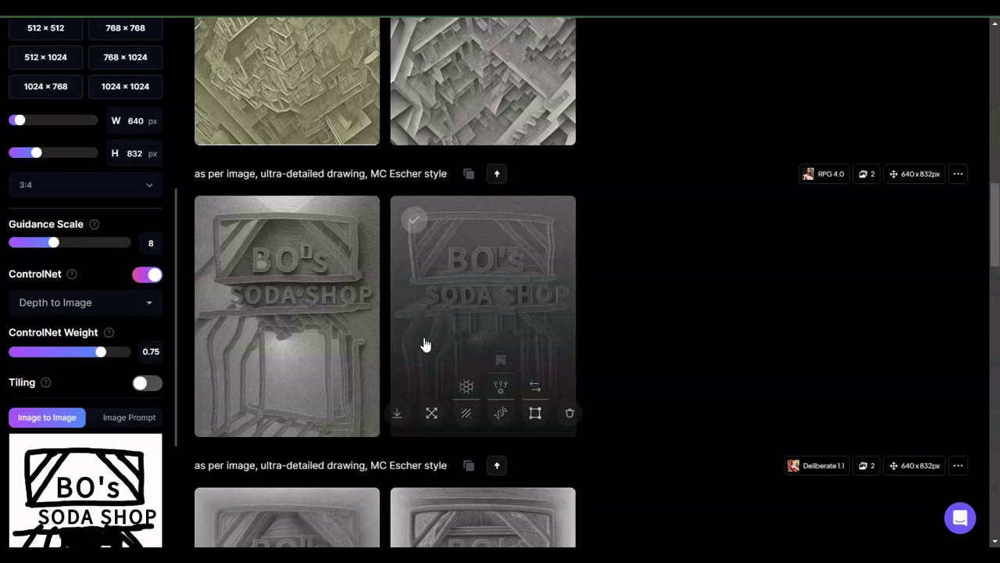
{"action": "left_click", "coordinate": [735, 339]}
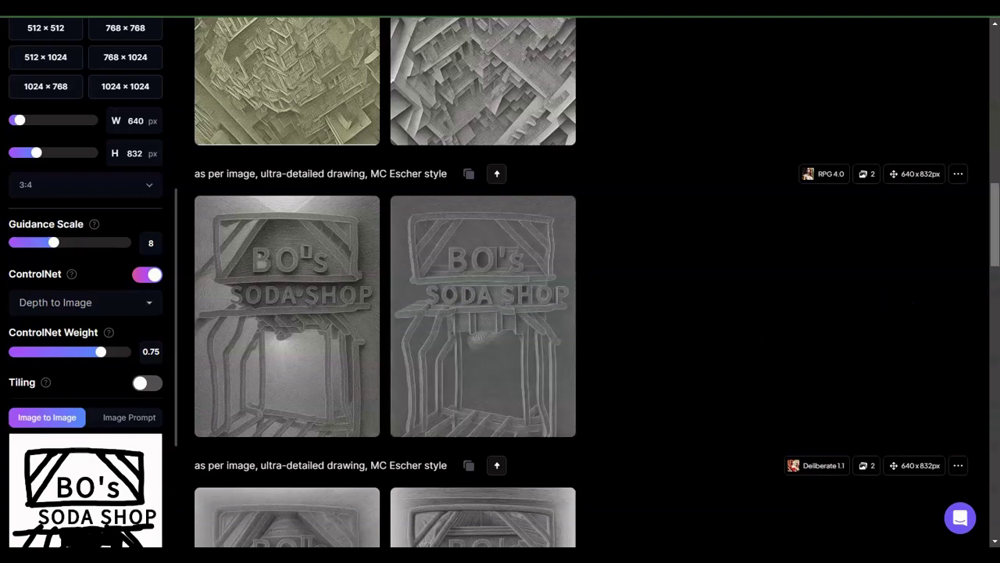
{"action": "scroll", "coordinate": [995, 226], "scroll_direction": "up", "scroll_amount": 5}
{"action": "scroll", "coordinate": [594, 281], "scroll_direction": "up", "scroll_amount": 3}
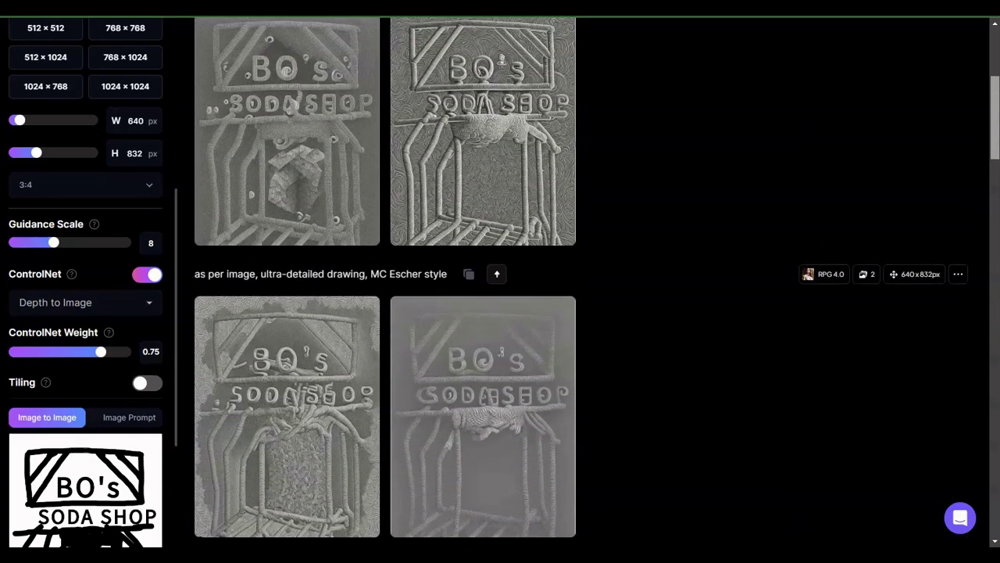
{"action": "mouse_move", "coordinate": [462, 61]}
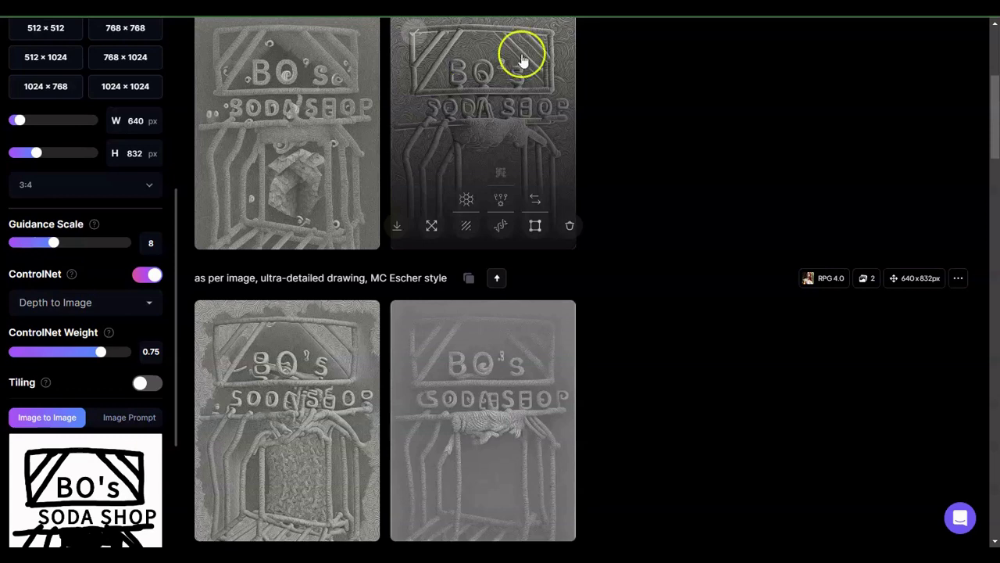
{"action": "left_click_drag", "start_coordinate": [997, 129], "coordinate": [997, 104]}
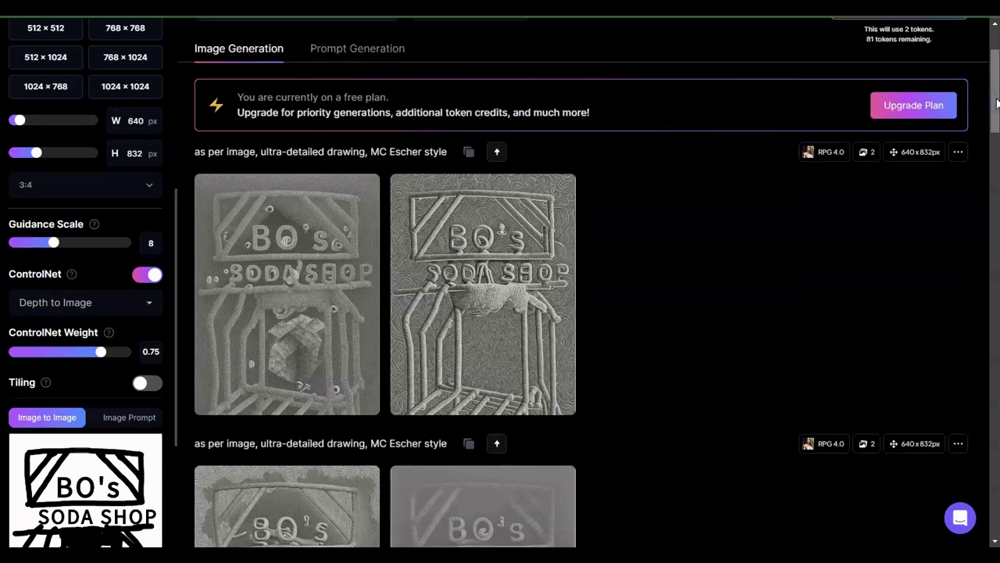